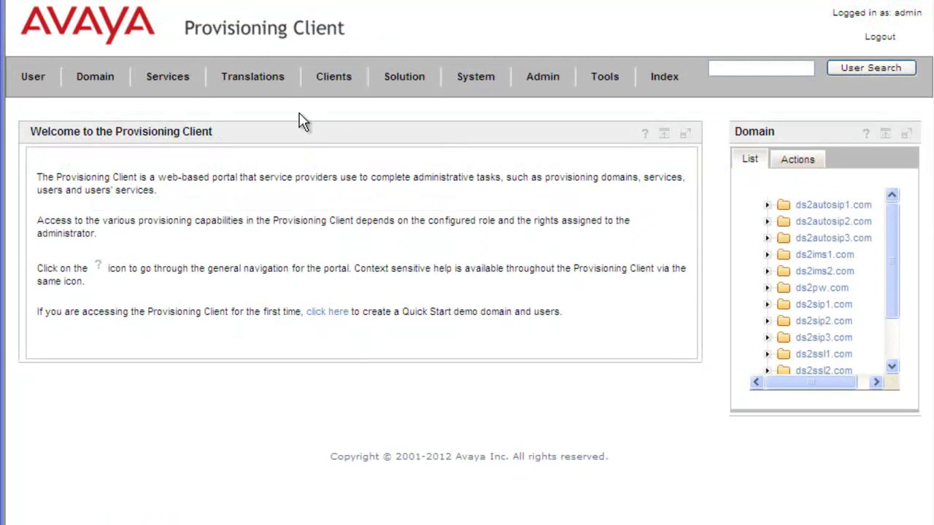
Go to the Call Return profiles page under Services > Call Origination
left_click(179, 86)
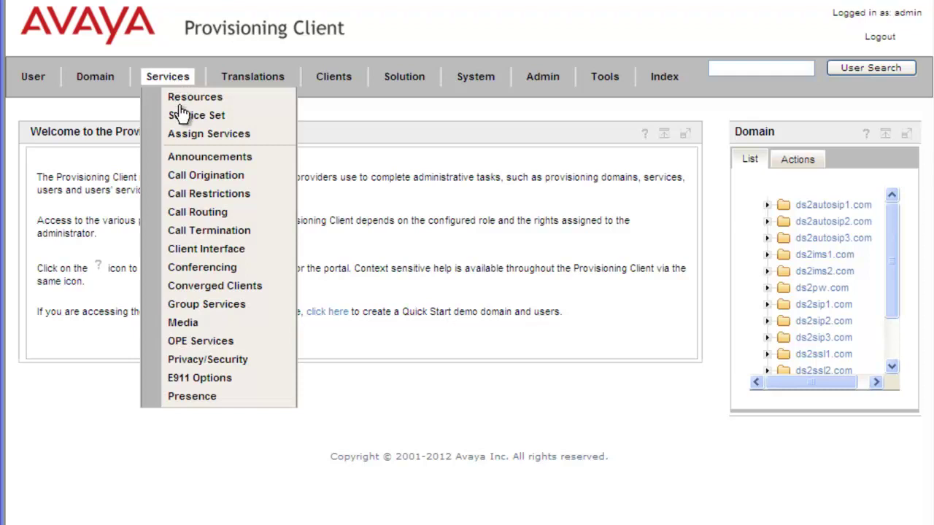
mouse_move(213, 181)
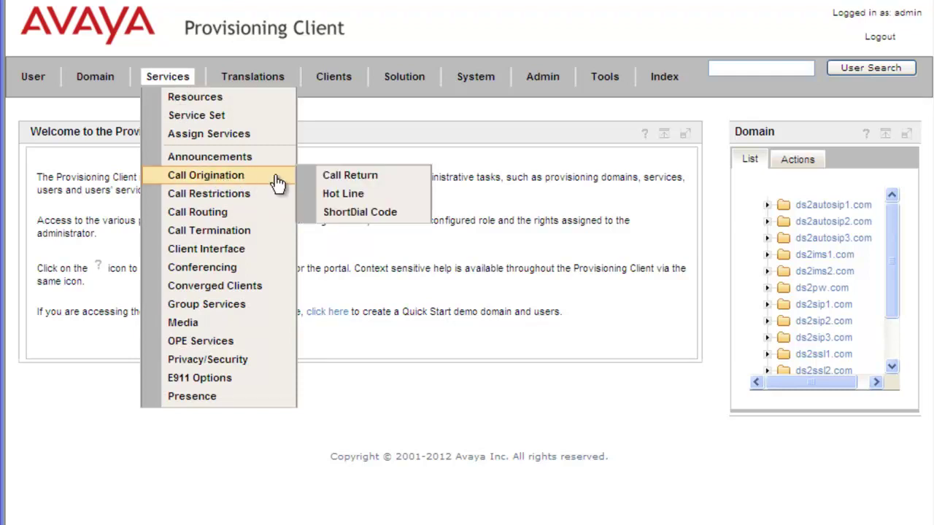
left_click(355, 179)
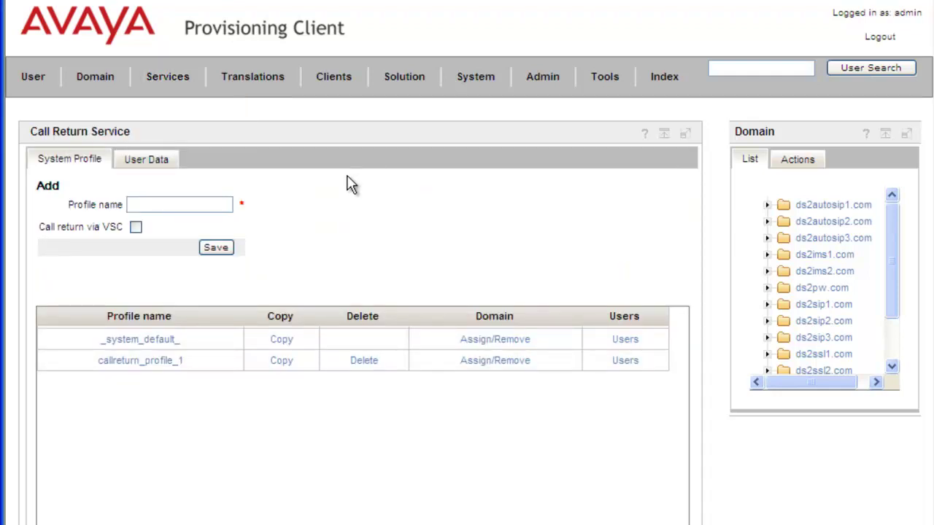
Create and save profile 'Kevintesting' with call return via VSC enabled
left_click(159, 203)
type("Kevintesting")
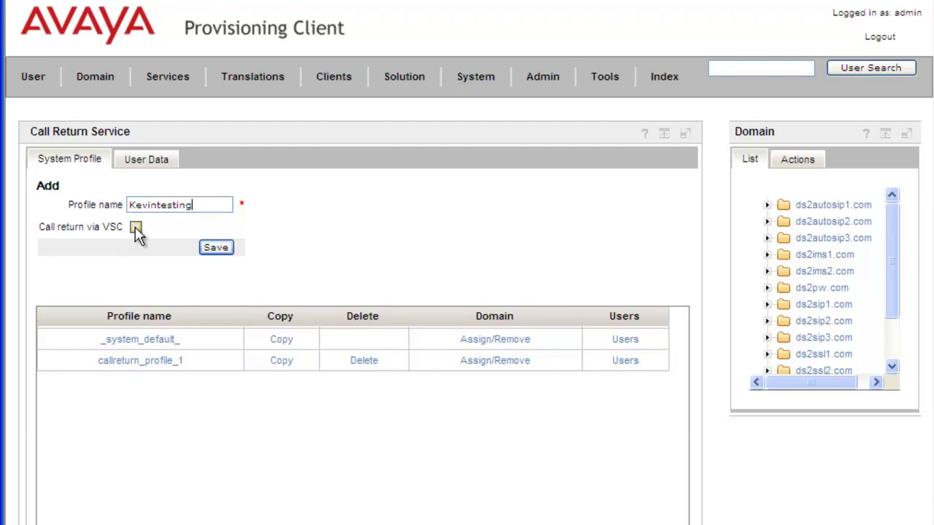
left_click(136, 228)
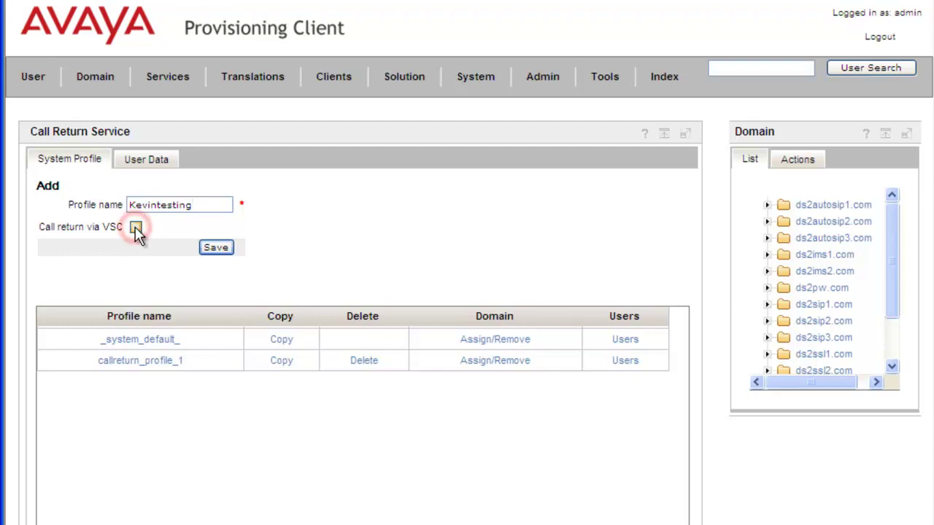
left_click(219, 248)
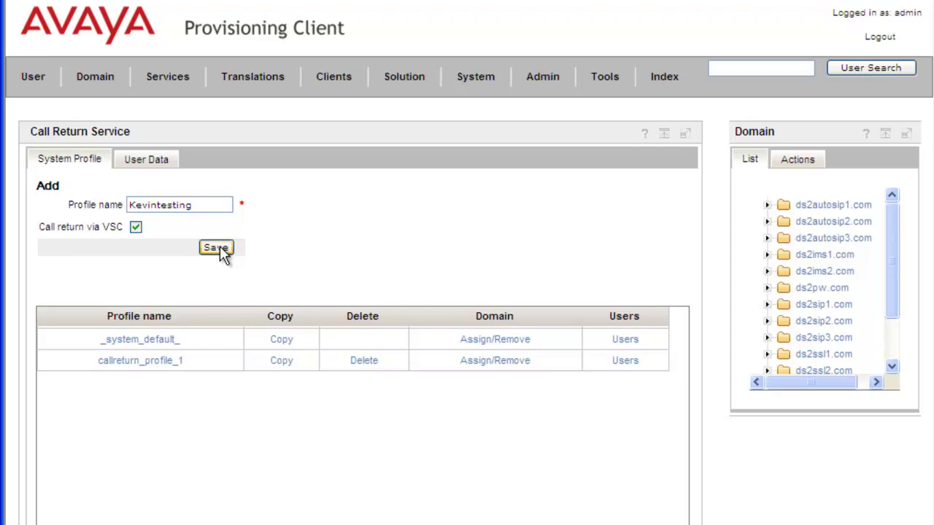
left_click(219, 248)
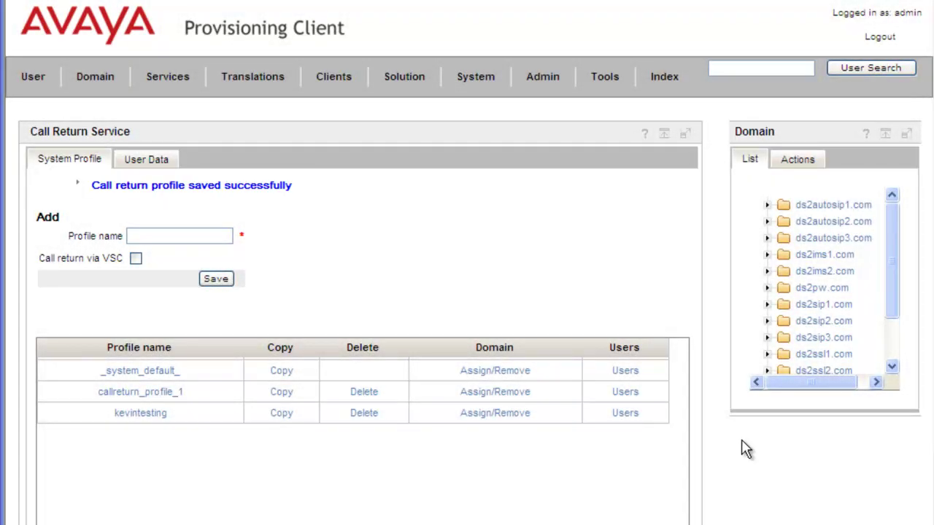
Add ds2autosip1.com to kevintesting's selected domains and save the domain list
left_click(495, 413)
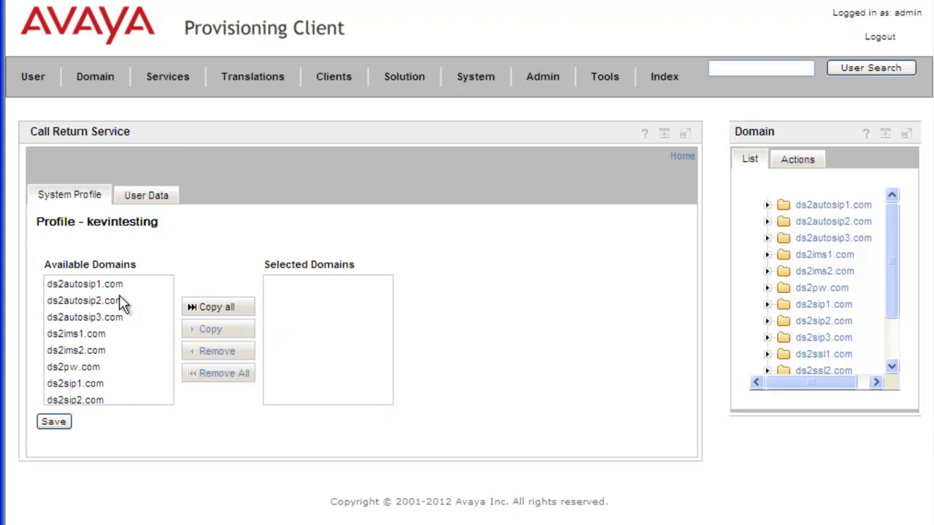
left_click(76, 283)
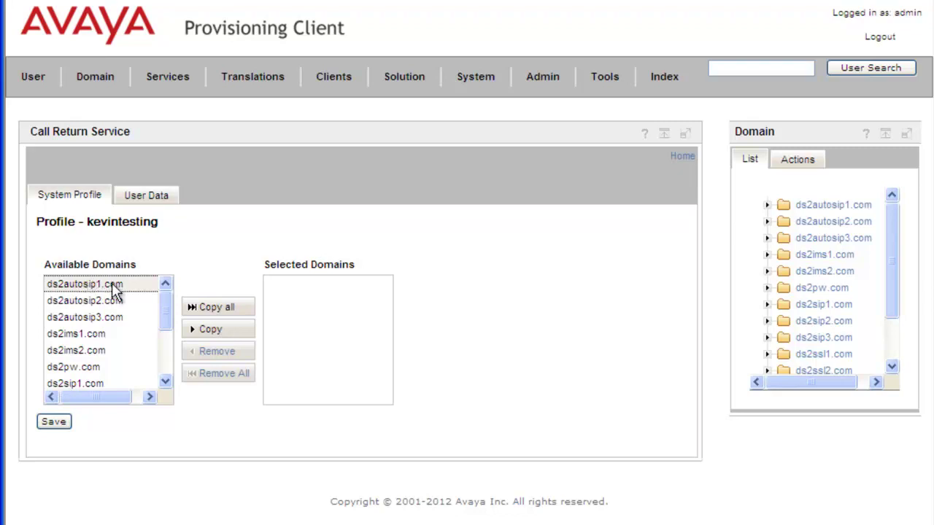
left_click(210, 334)
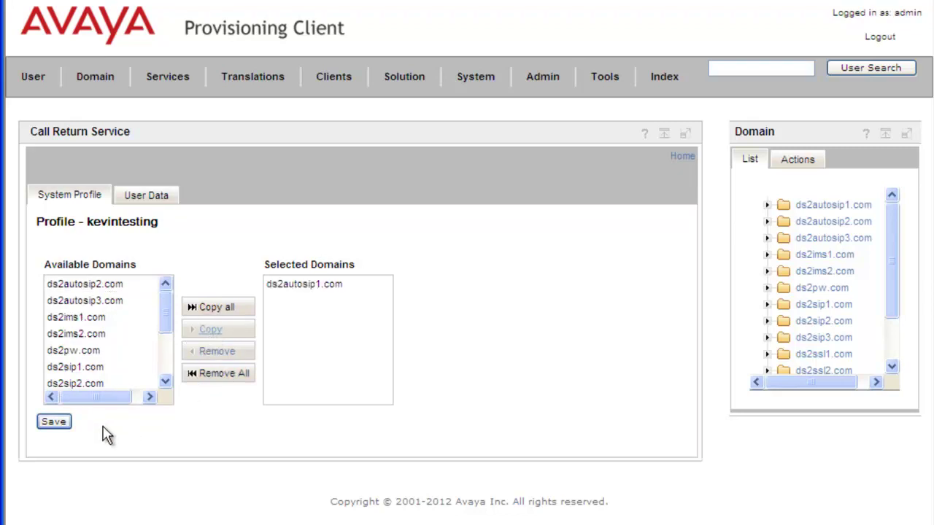
left_click(56, 426)
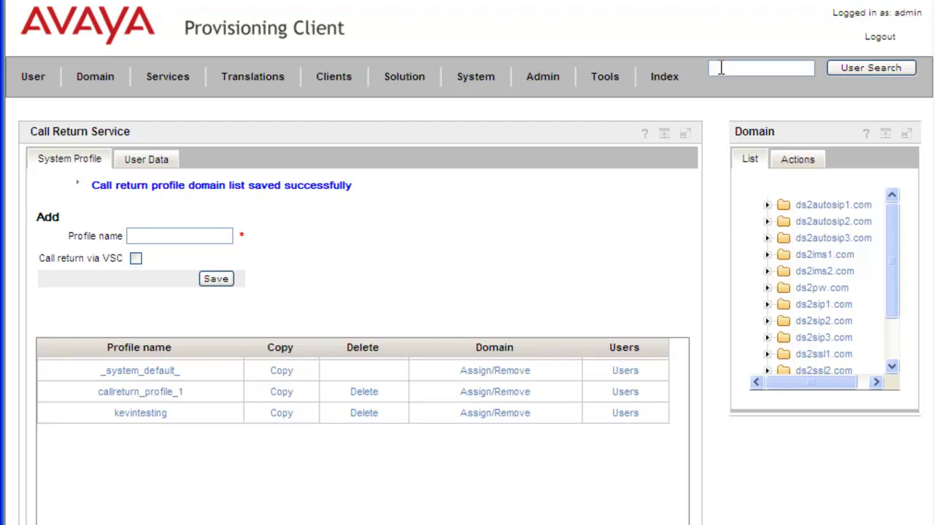
Search for the test user on ds2autosip1.com by their 'sip' address
left_click(721, 68)
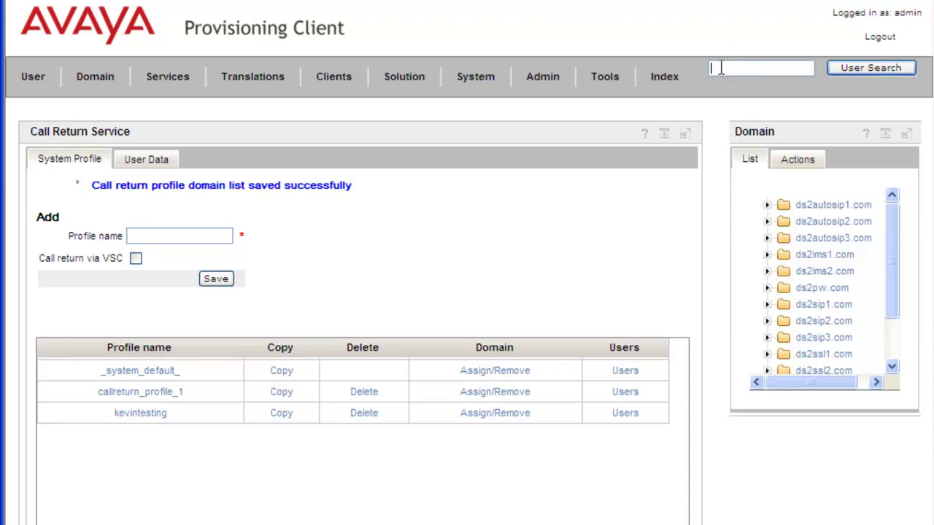
type("sip")
key("Down")
key("Return")
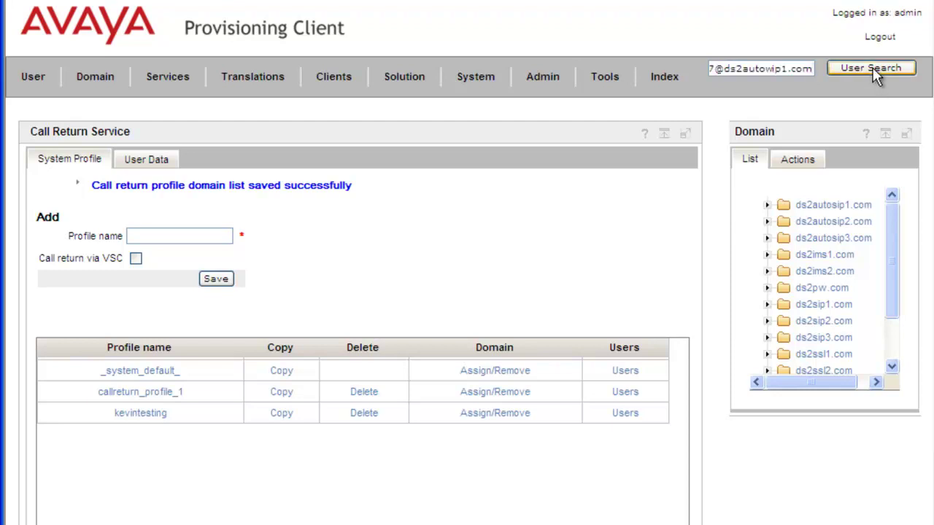
left_click(873, 68)
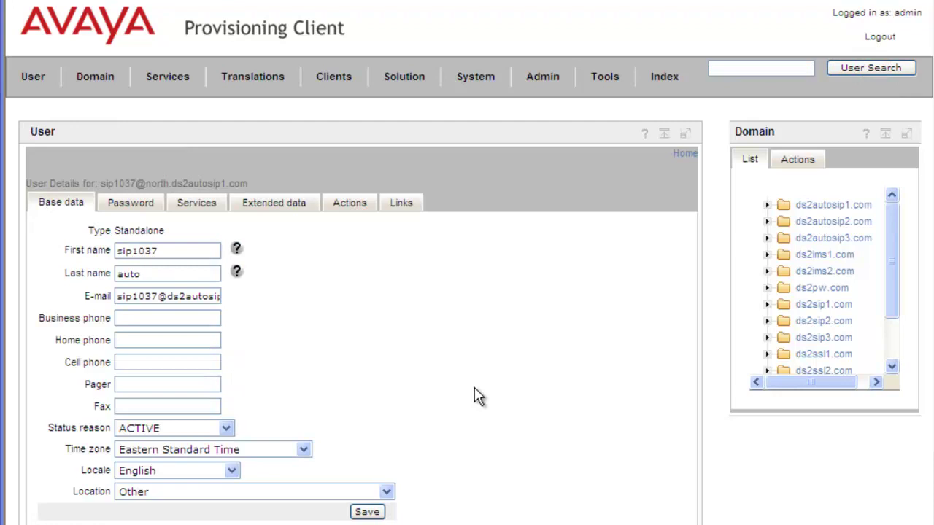
Save the user's services with Call Return ticked in the Services list
left_click(195, 204)
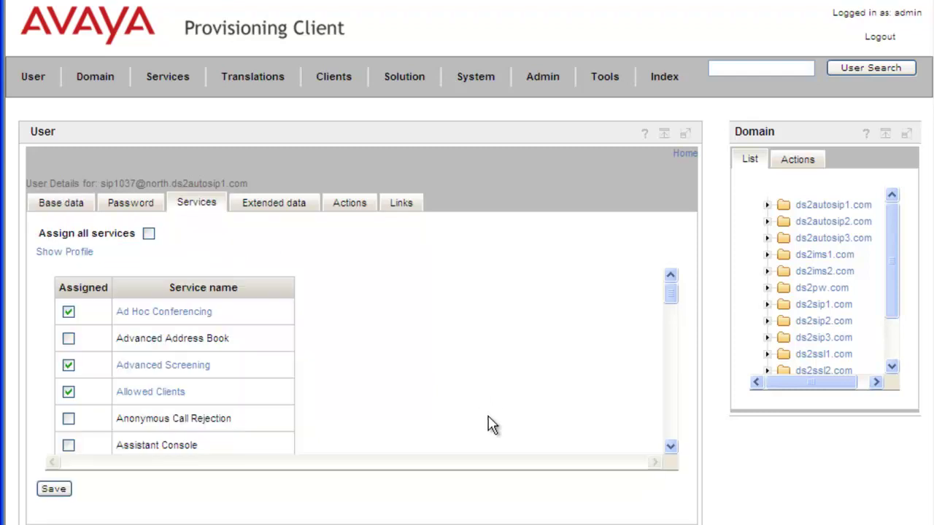
left_click(670, 447)
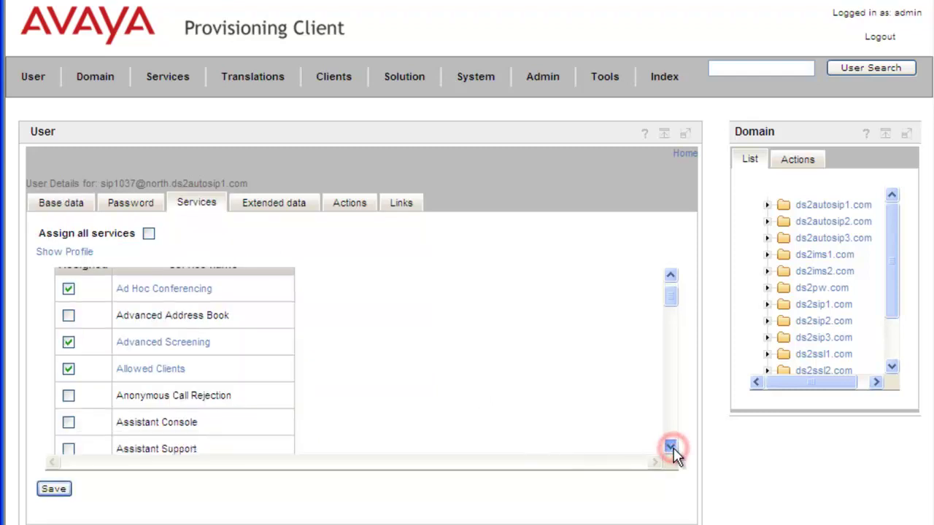
left_click(670, 448)
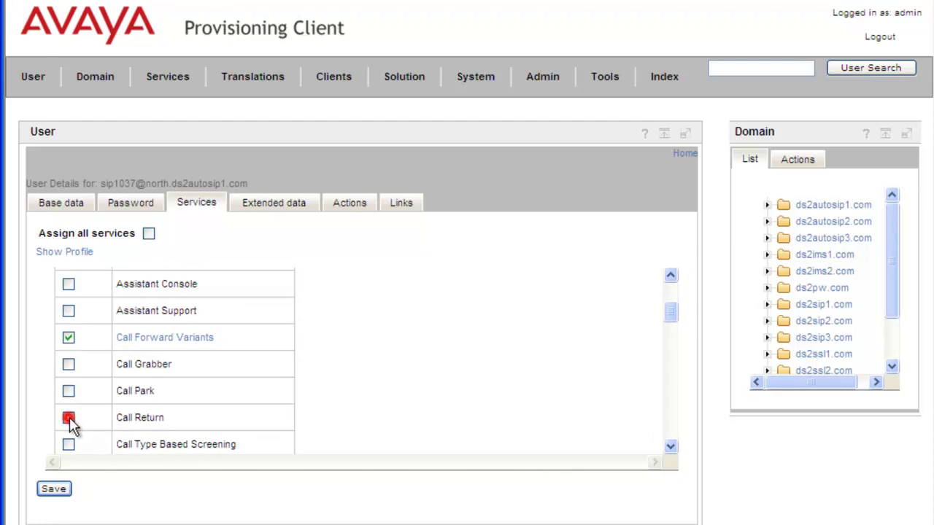
left_click(53, 489)
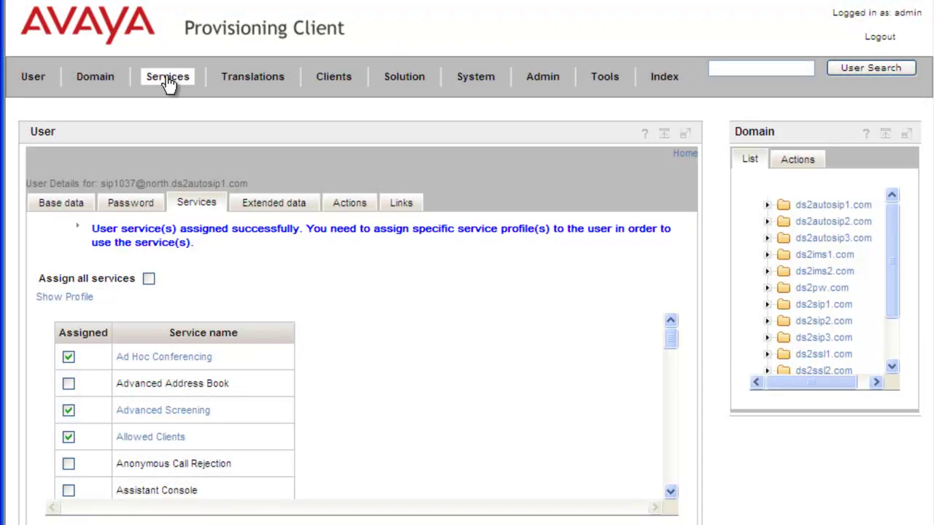
Load the test user's data on the Call Return User Data page
left_click(167, 79)
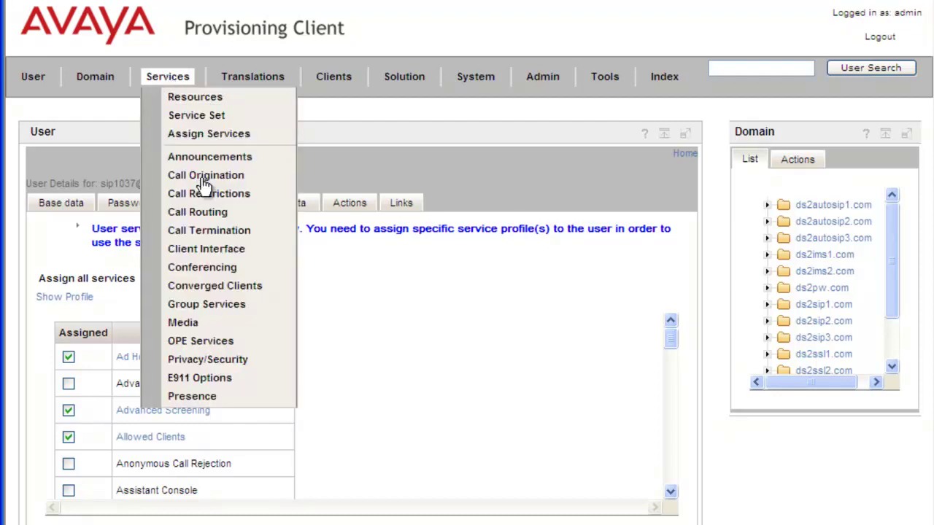
mouse_move(209, 182)
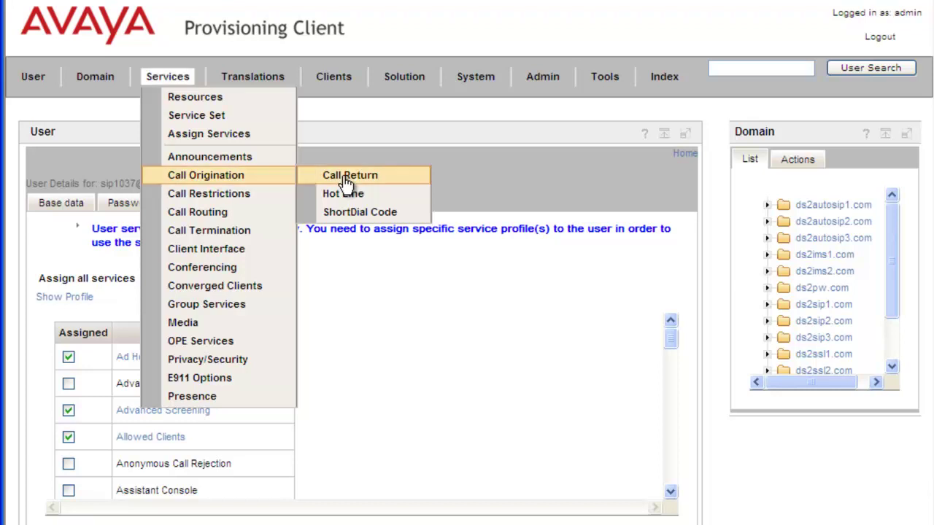
left_click(346, 179)
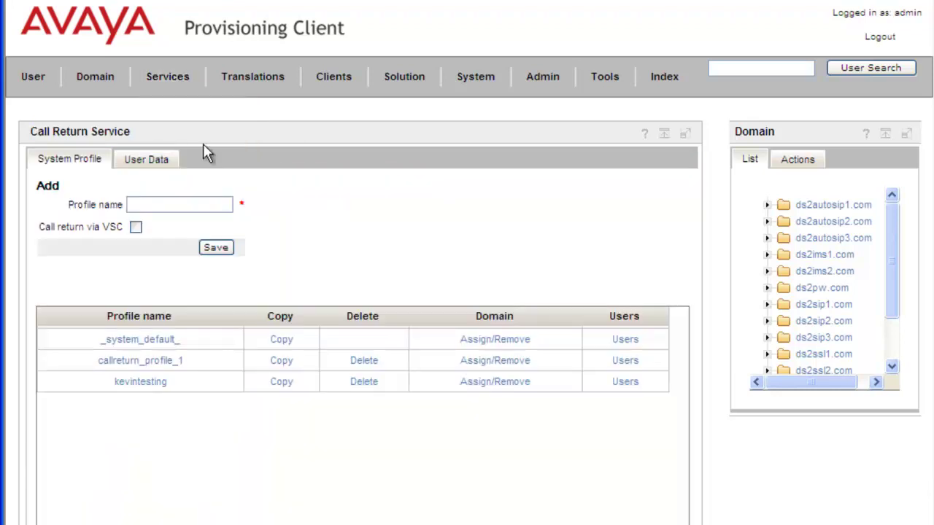
left_click(149, 162)
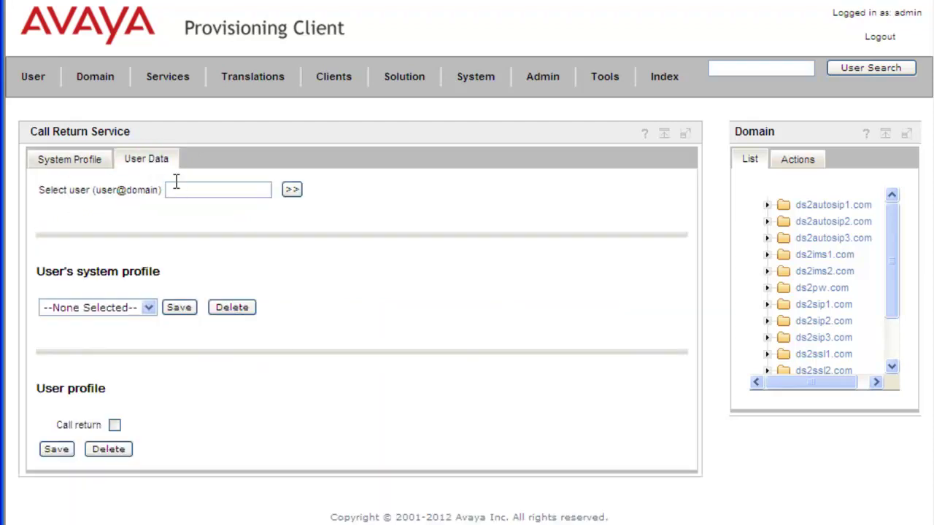
left_click(191, 190)
left_click(291, 190)
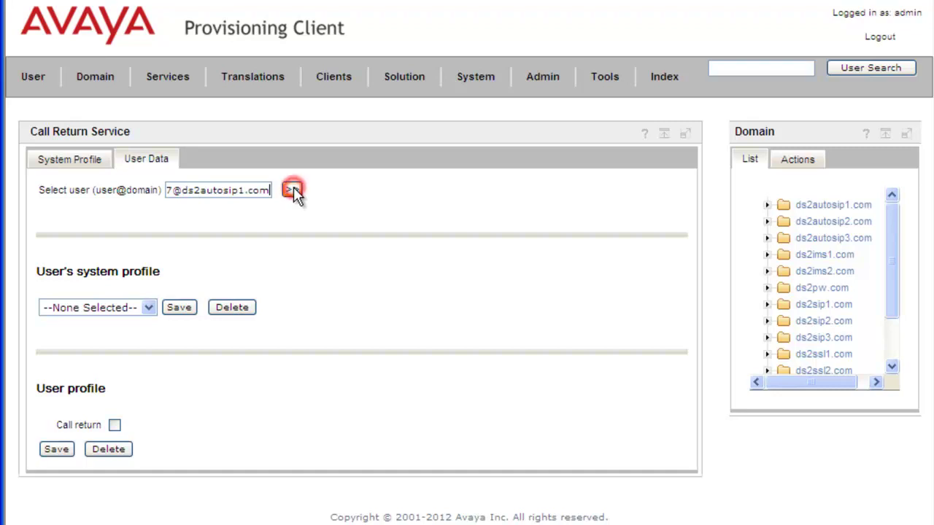
Set kevintesting as the user's system profile and save
left_click(158, 307)
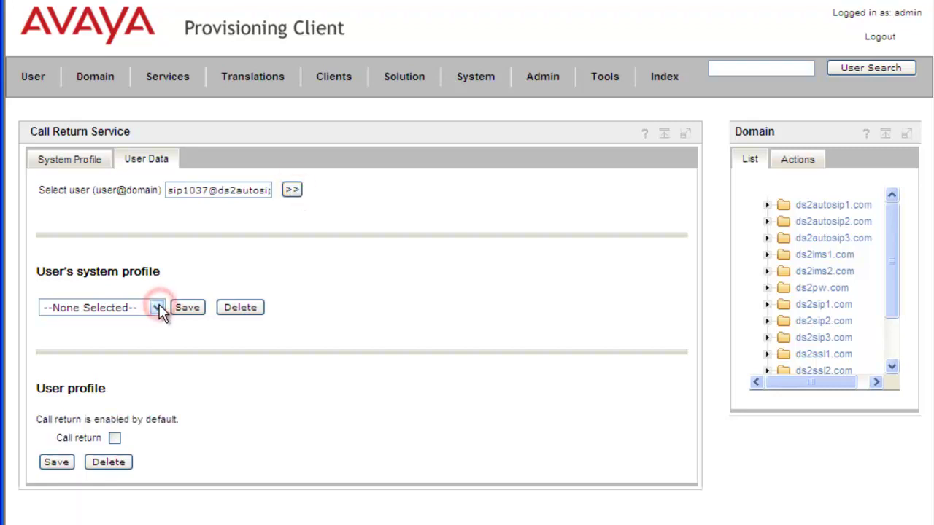
left_click(146, 336)
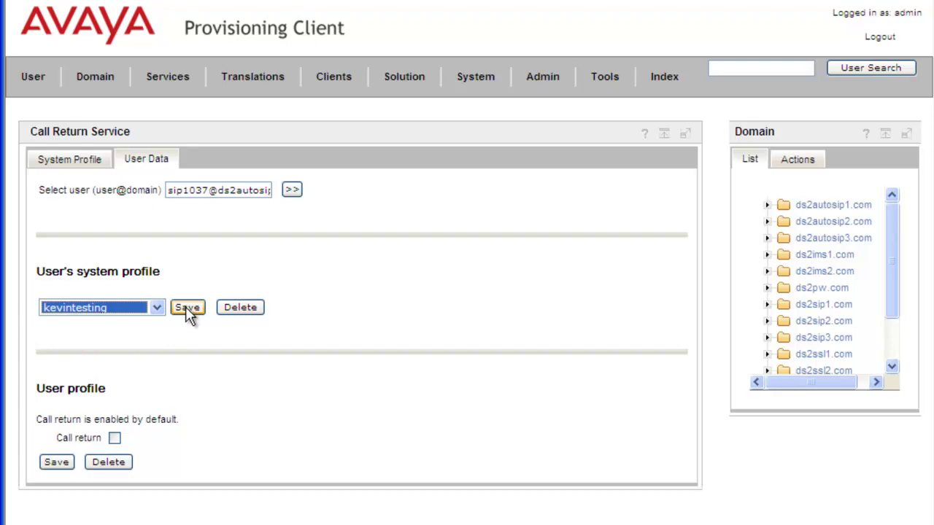
left_click(186, 307)
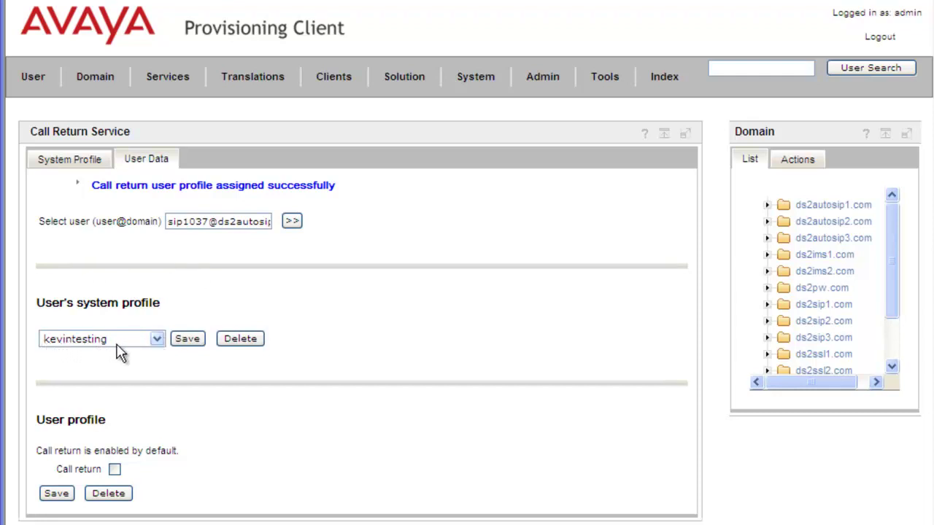
Delete the user's kevintesting system profile assignment, confirming with the account password
left_click(241, 340)
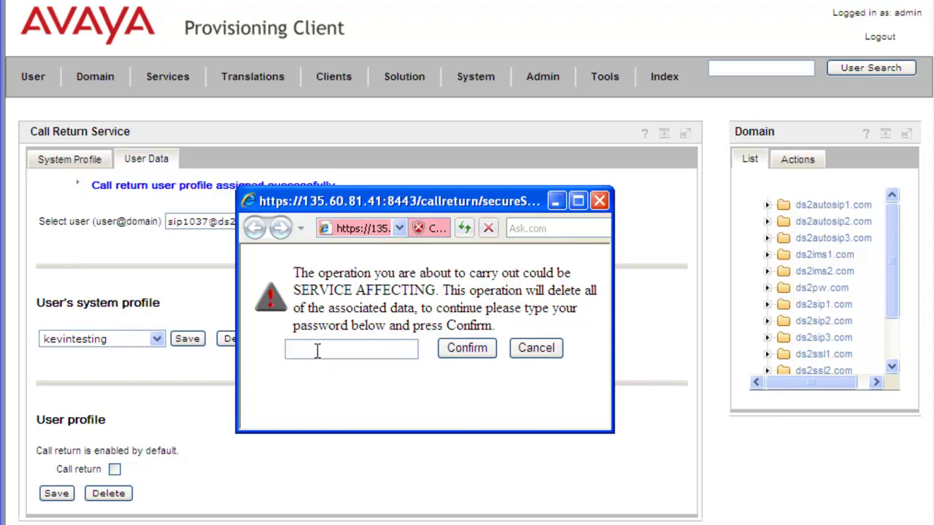
left_click(316, 350)
type("•••••")
left_click(458, 347)
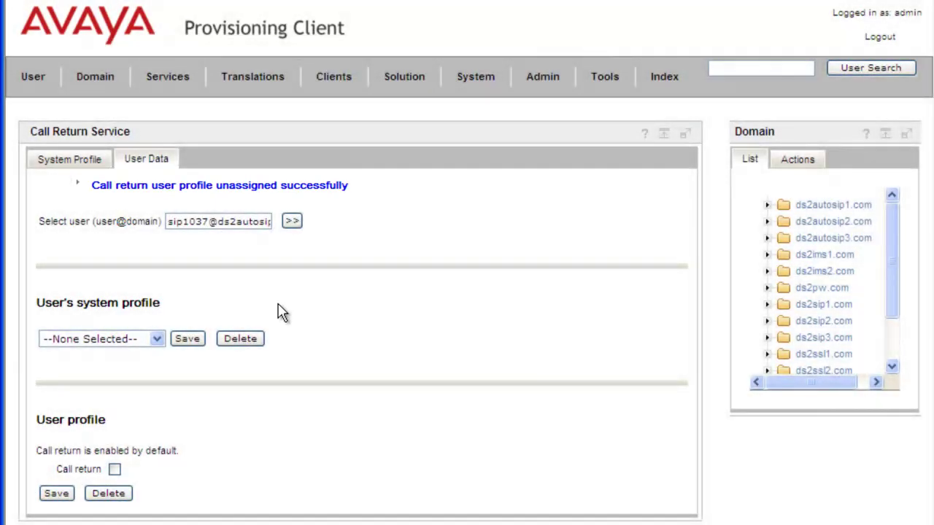
Remove ds2autosip1.com from kevintesting's selected domains and save the empty list
left_click(78, 163)
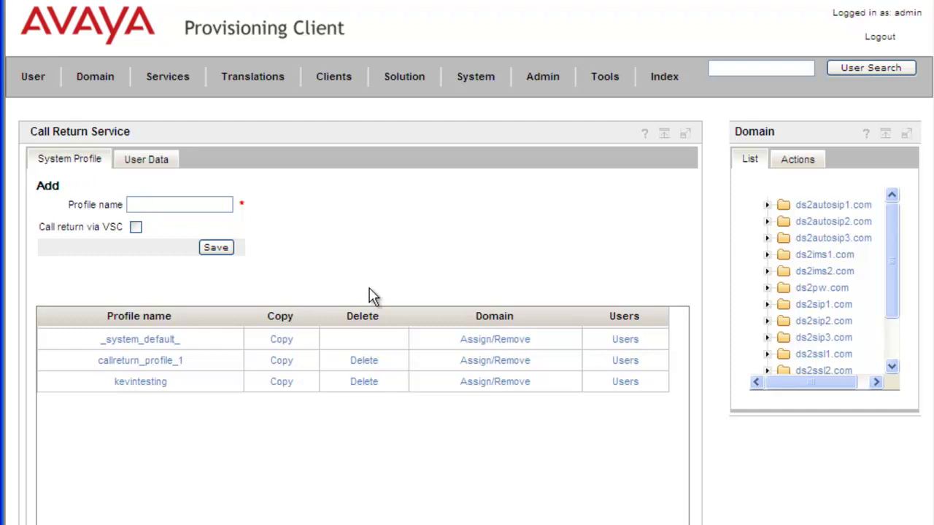
left_click(495, 383)
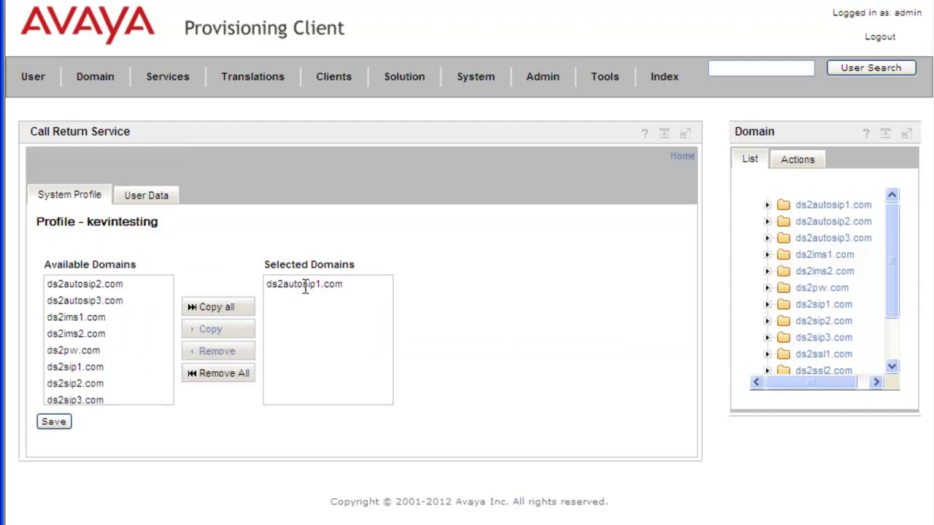
left_click(303, 285)
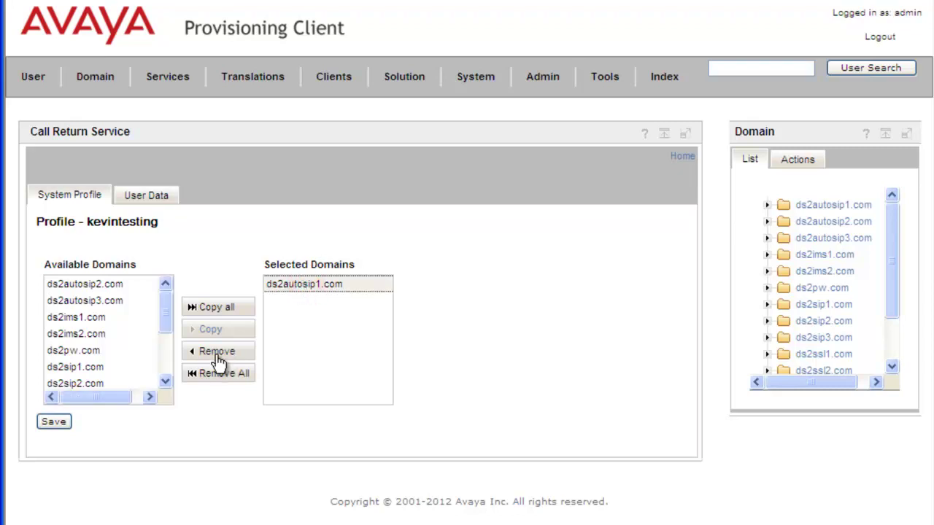
left_click(215, 354)
left_click(58, 424)
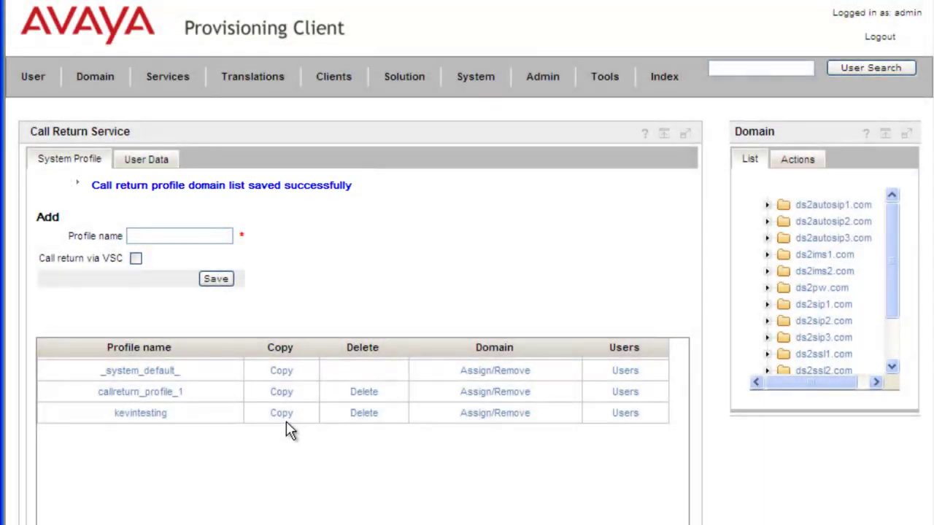
Delete the kevintesting profile, confirming with the admin password
left_click(364, 414)
left_click(364, 414)
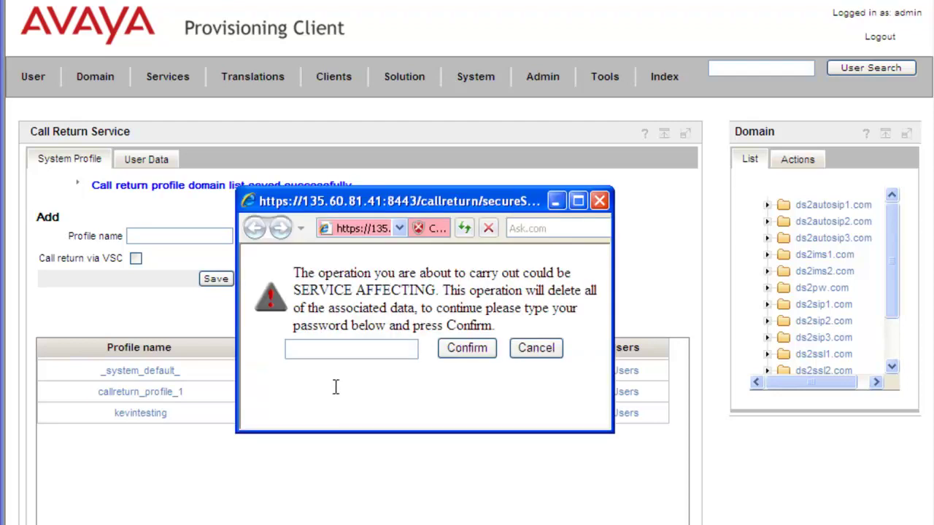
left_click(309, 350)
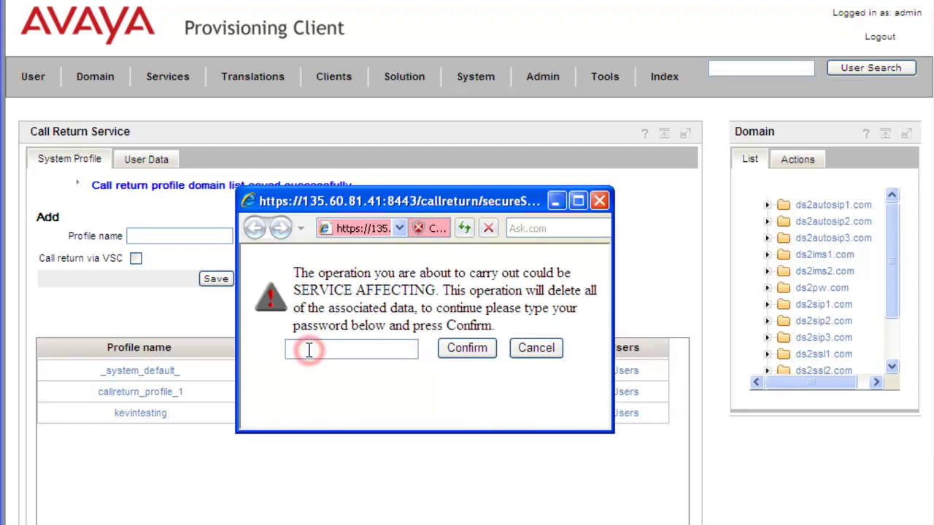
type("admin")
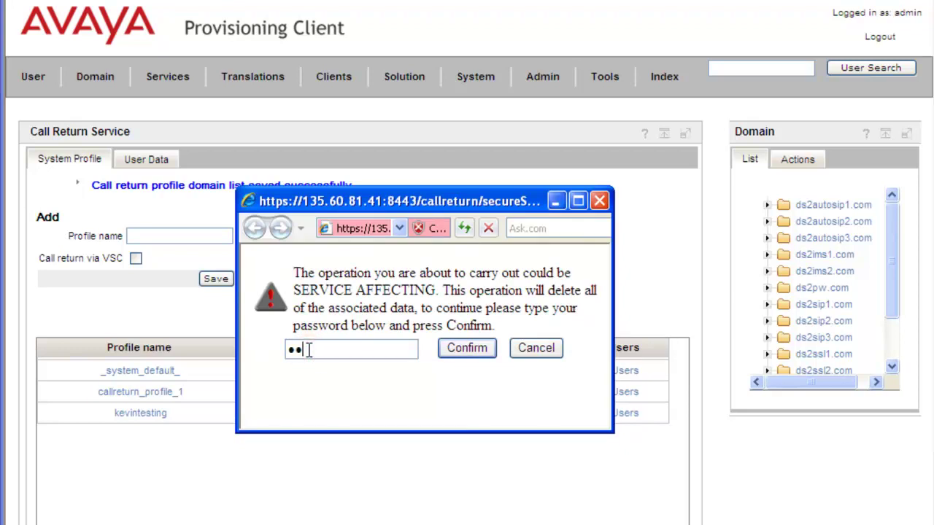
left_click(465, 350)
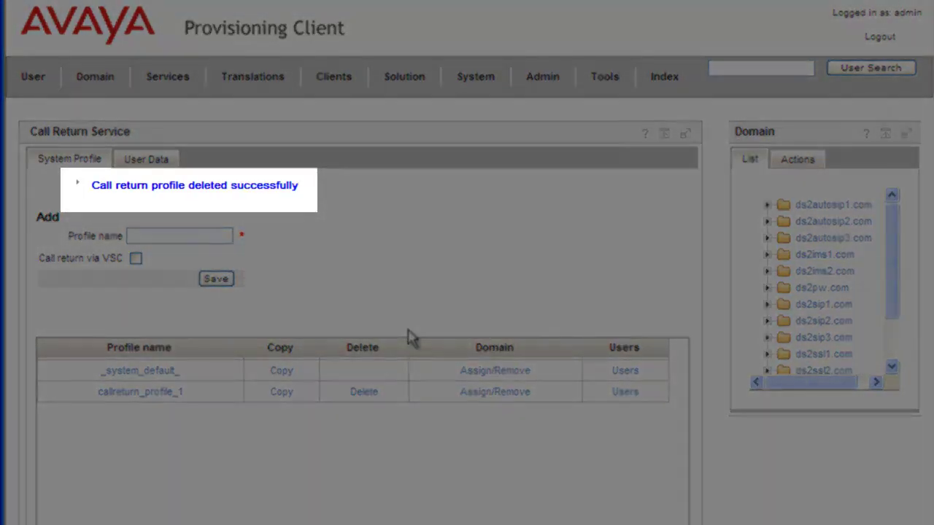